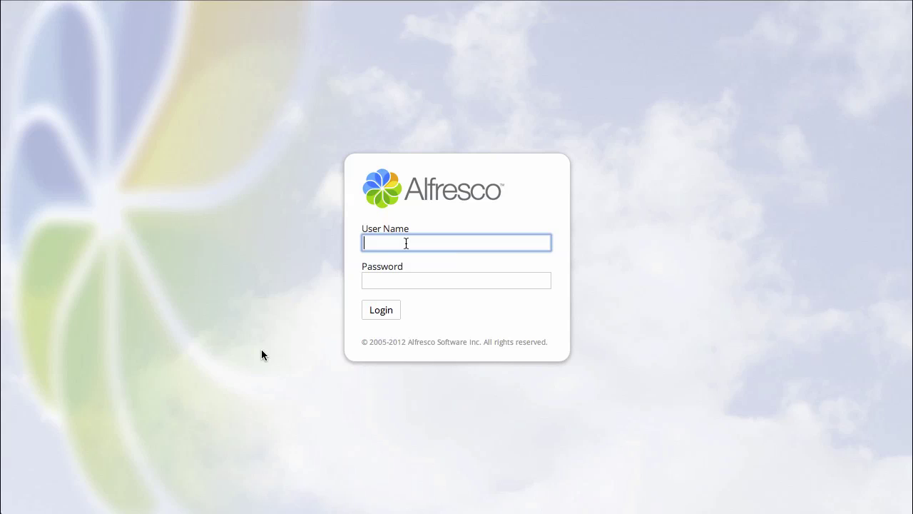
- Log in to Alfresco Share as the administrator with the account user name and password
type("admin")
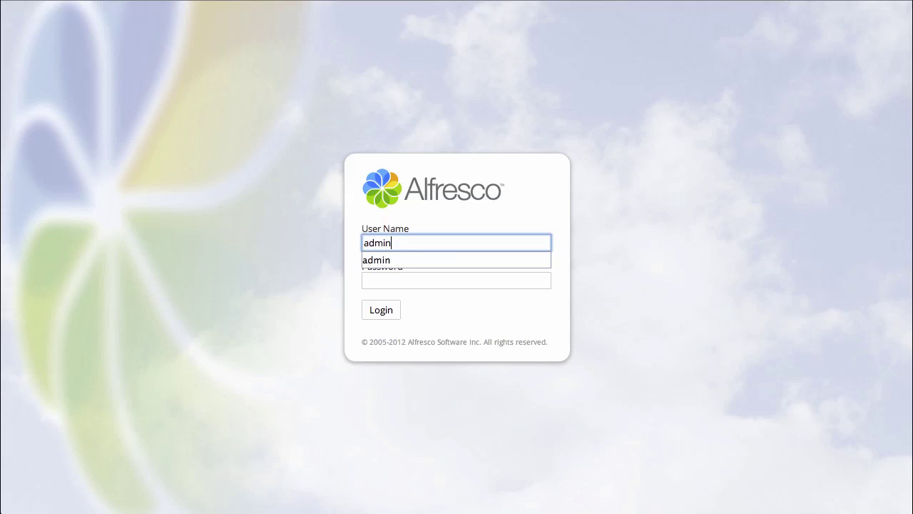
key("Tab")
type("admin")
key("Return")
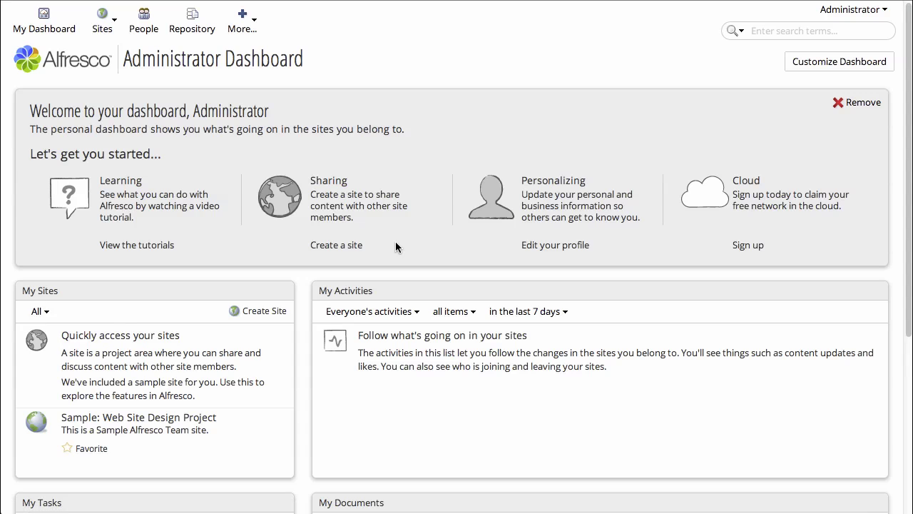
- Search Site Finder for 'sample' and open the Sample: Web Site Design Project site
left_click(103, 24)
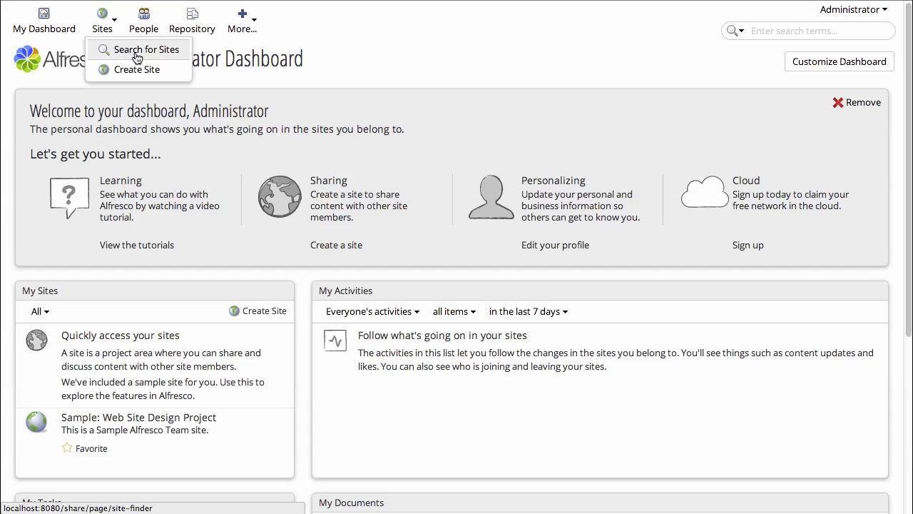
left_click(177, 57)
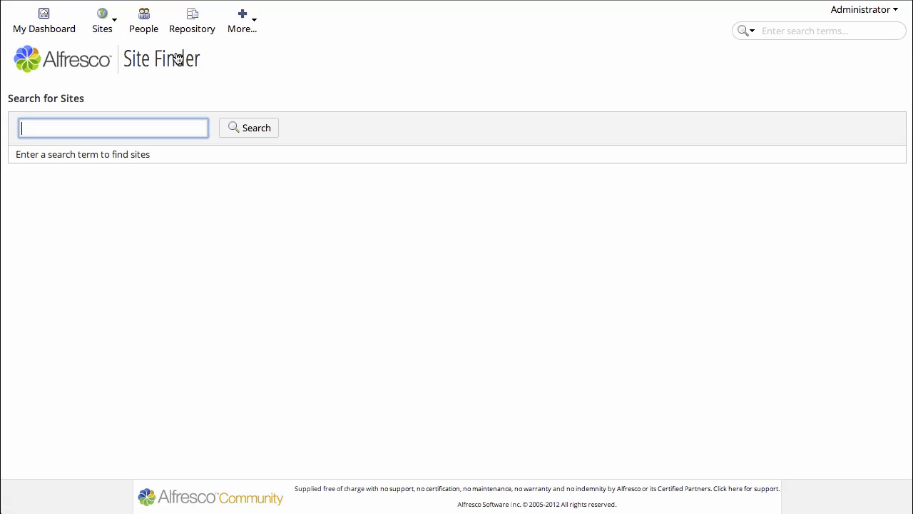
type("sample")
key("Return")
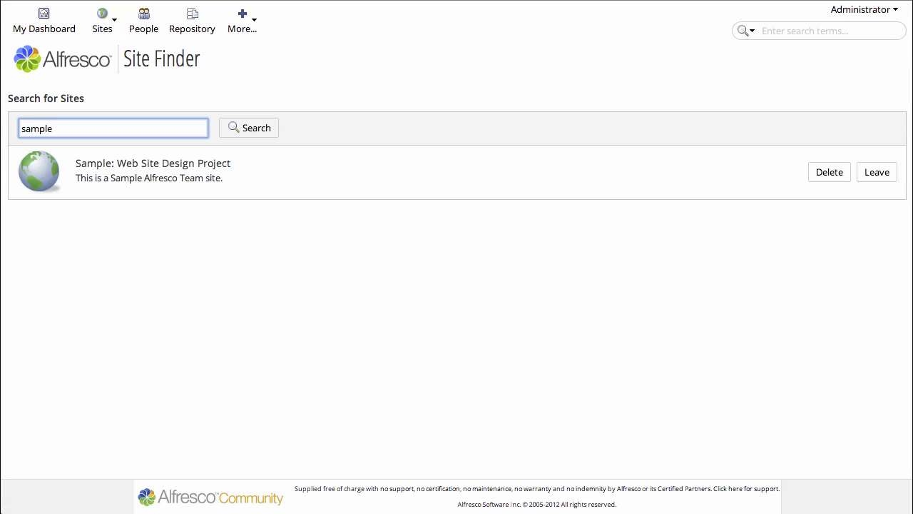
left_click(192, 167)
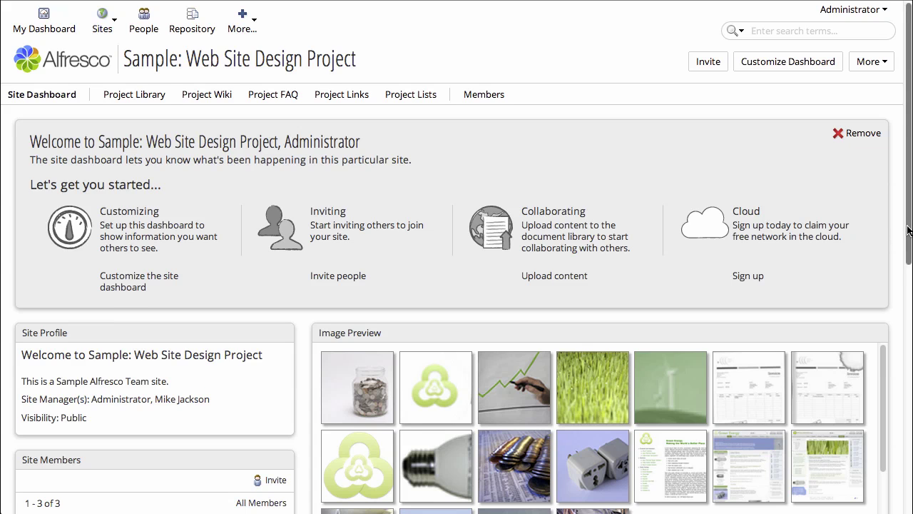
- Scroll down the site dashboard, then go to the Project Library
left_click_drag(908, 229, 910, 271)
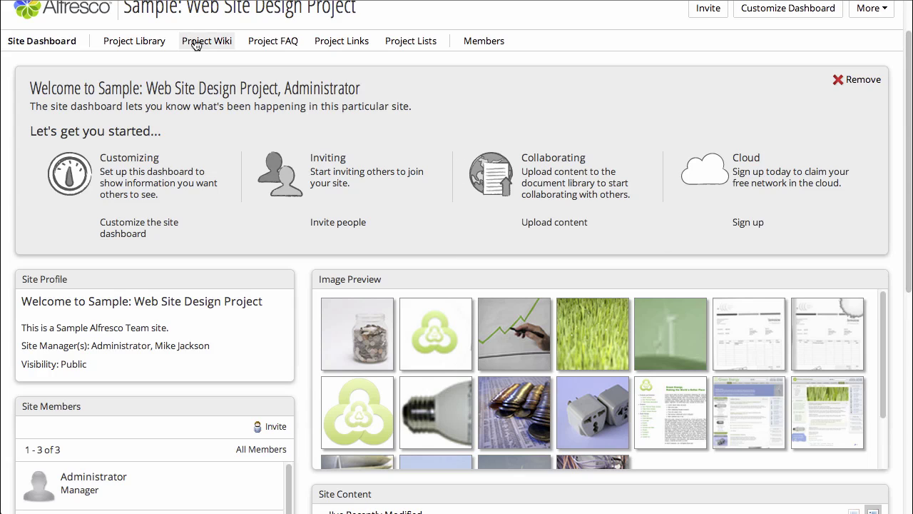
left_click(134, 48)
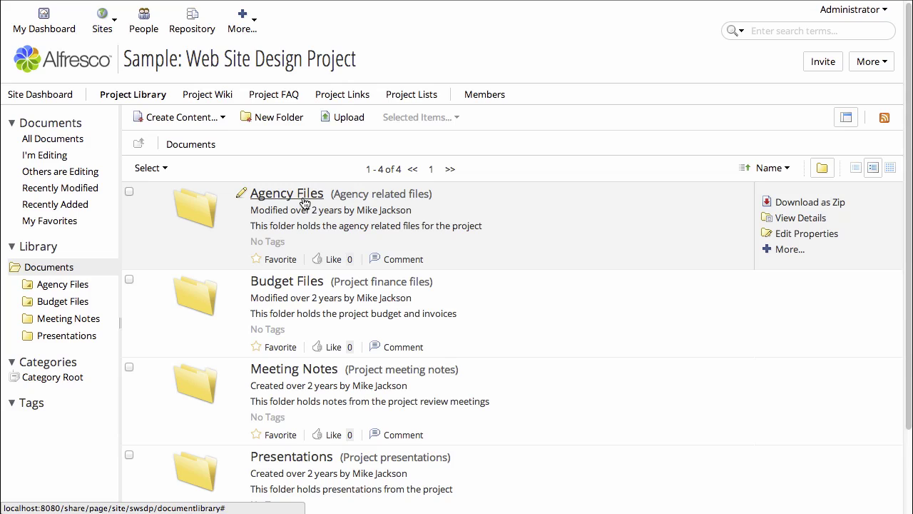
- Open Agency Files > Images, try Simple and Detailed views, then resize Gallery thumbnails
left_click(303, 201)
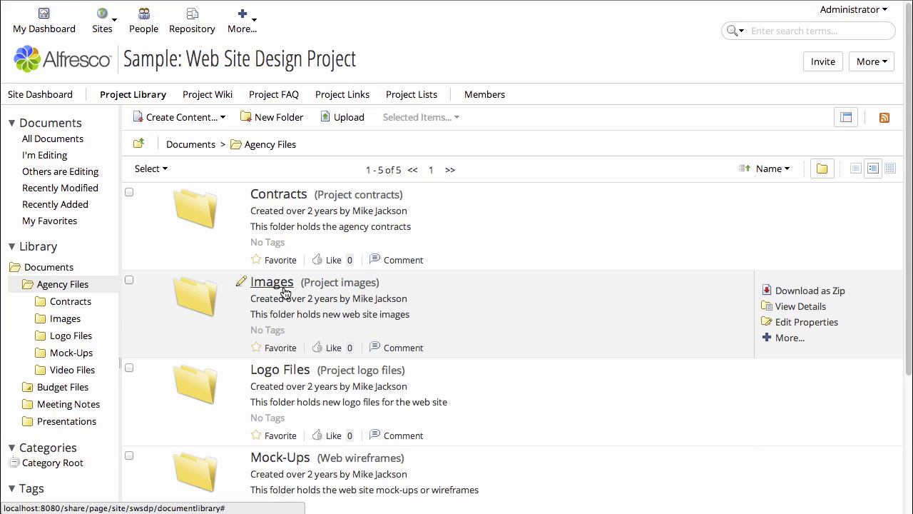
left_click(284, 288)
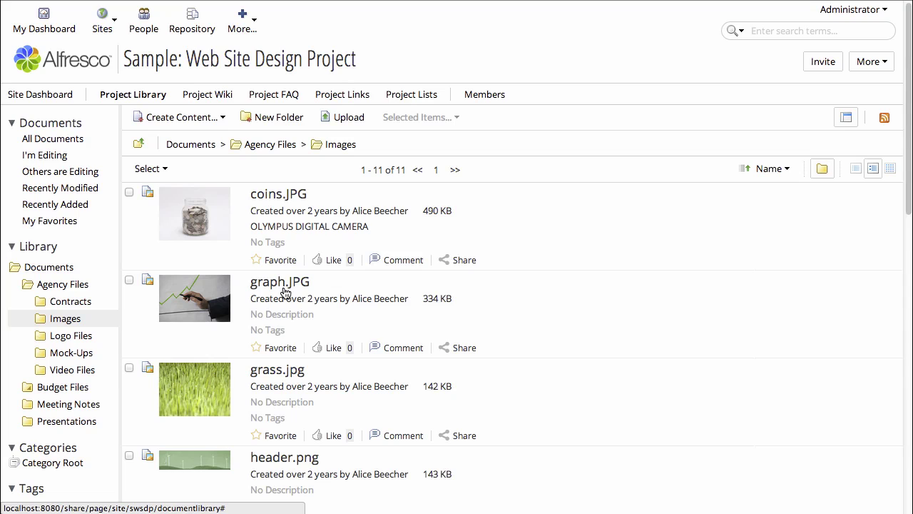
left_click(856, 169)
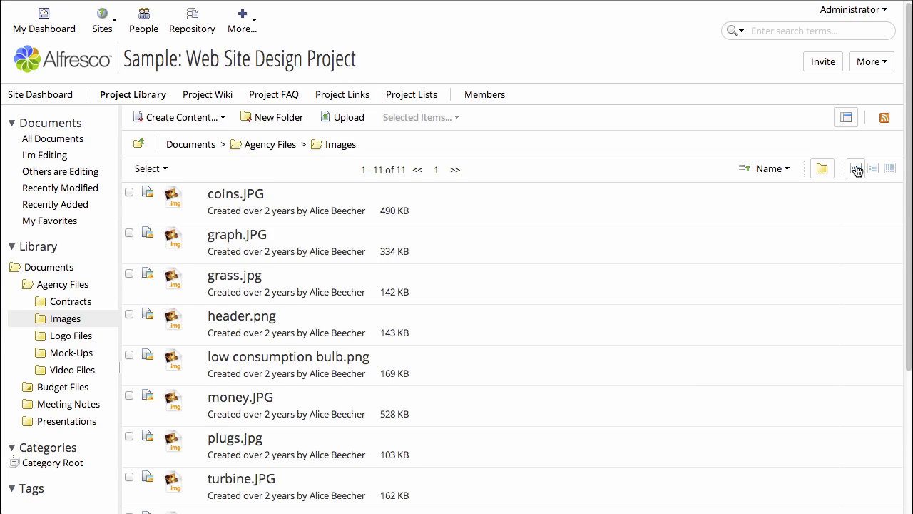
left_click(872, 170)
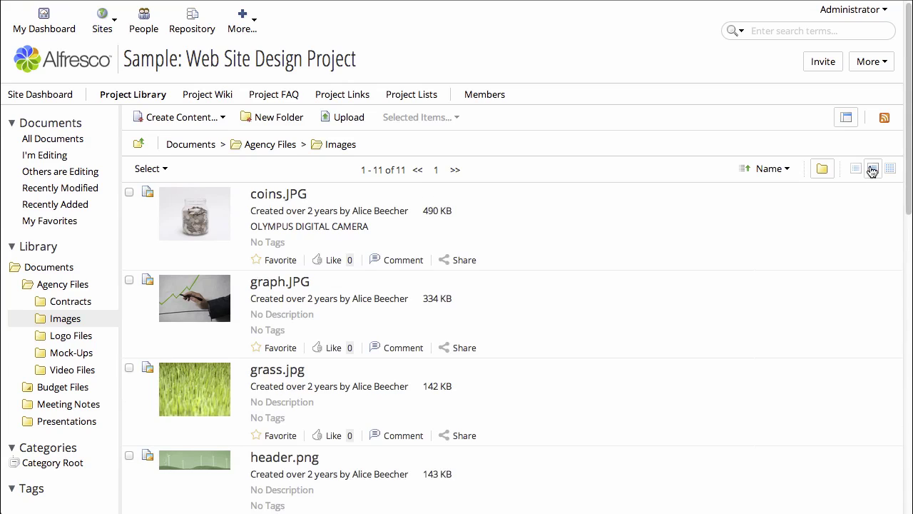
left_click(890, 170)
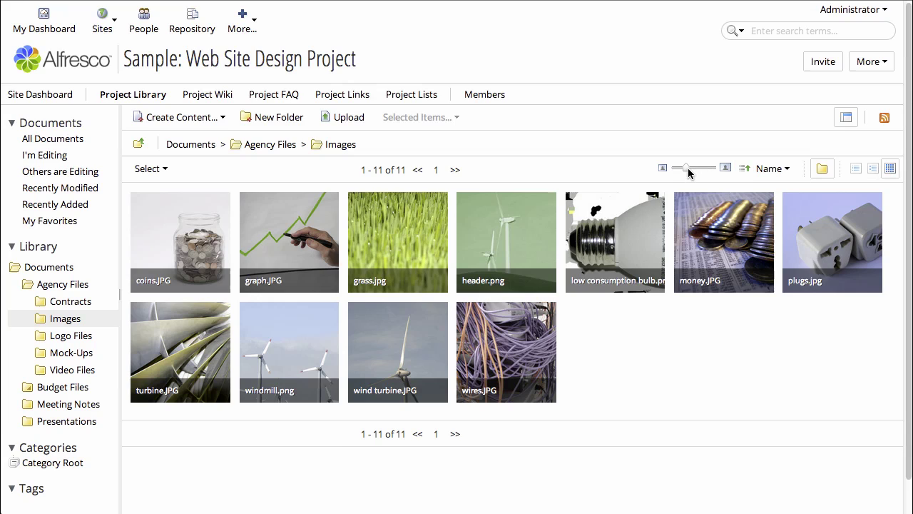
mouse_move(687, 169)
left_mouse_down()
mouse_move(702, 168)
mouse_move(690, 169)
left_mouse_up()
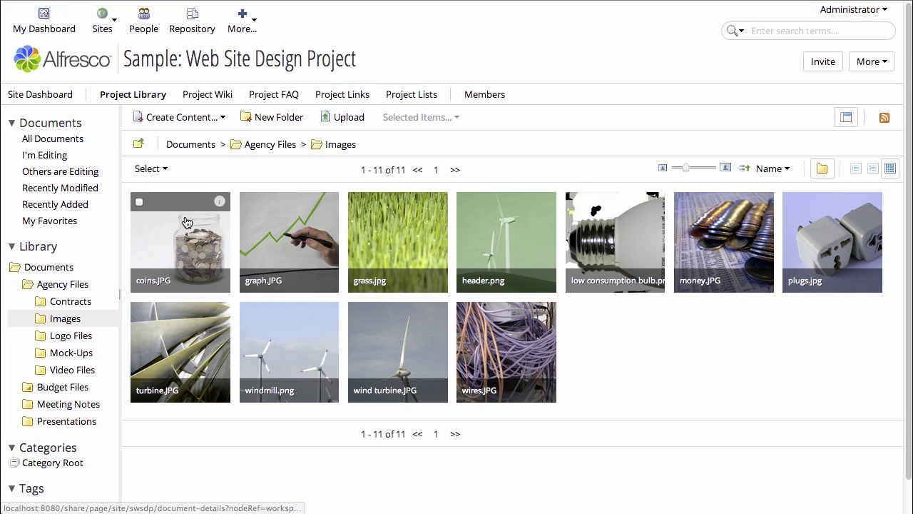
- Open graph.JPG's details page and scroll through its properties, permissions and version history
left_click(280, 238)
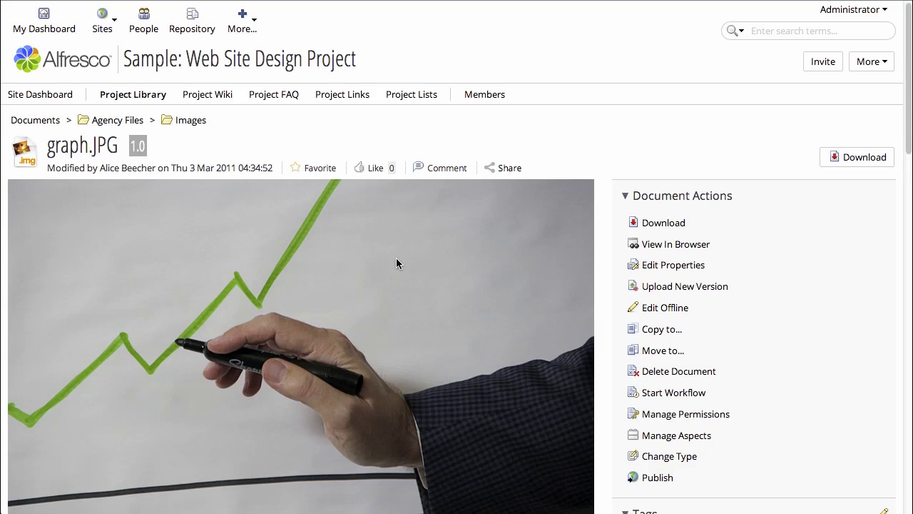
scroll(791, 329, "down", 2)
scroll(792, 329, "down", 8)
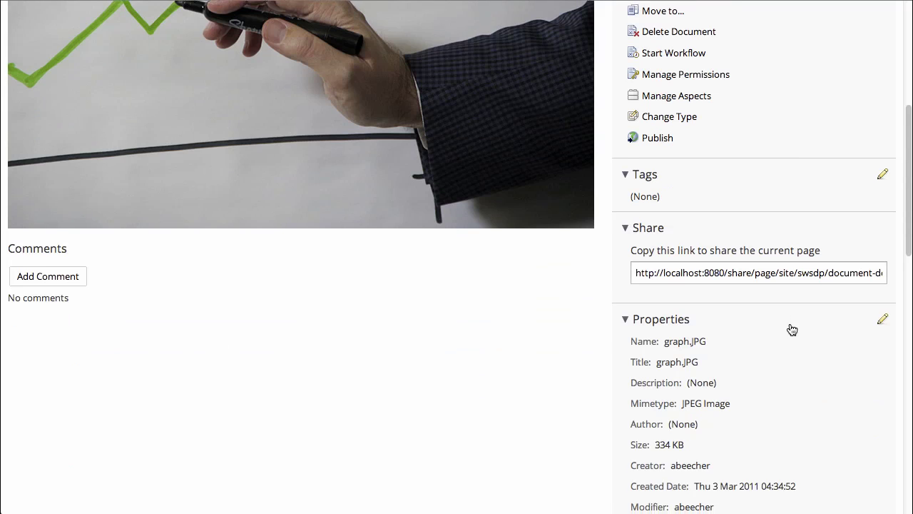
scroll(790, 327, "down", 6)
scroll(790, 329, "down", 7)
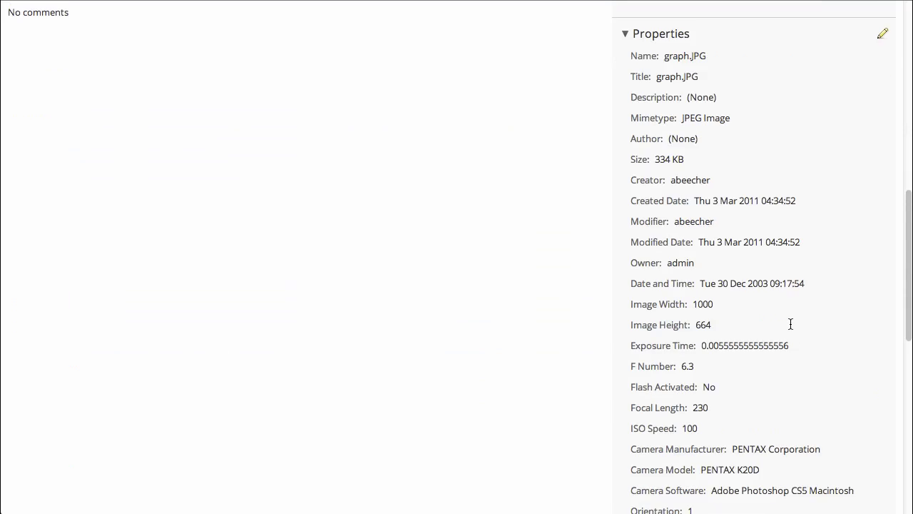
scroll(789, 326, "down", 8)
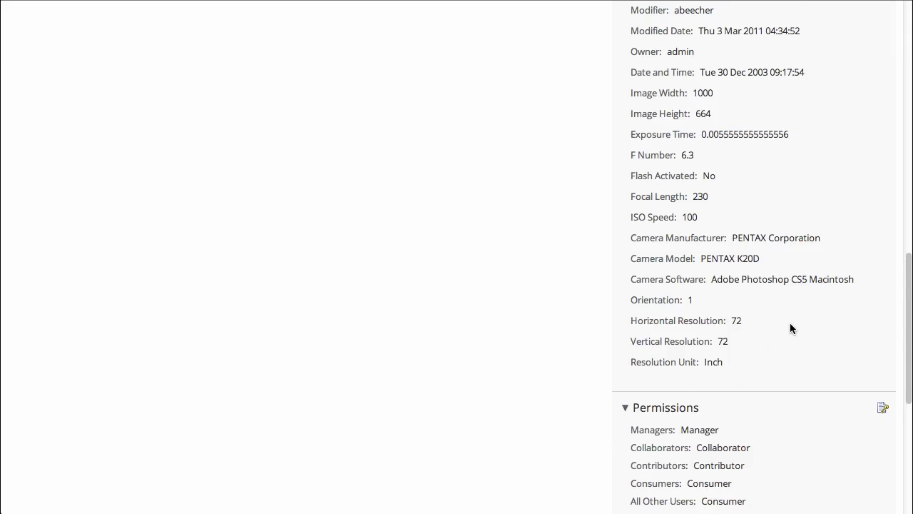
scroll(789, 328, "down", 5)
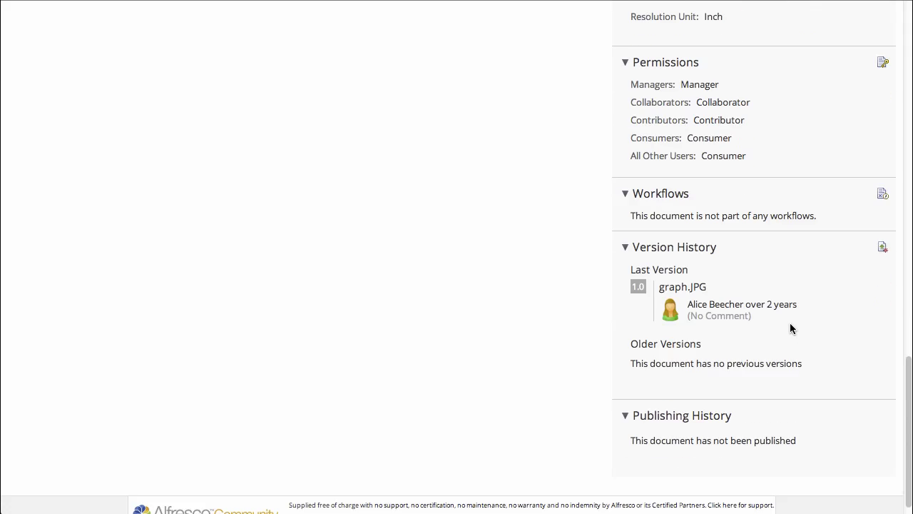
scroll(791, 328, "up", 20)
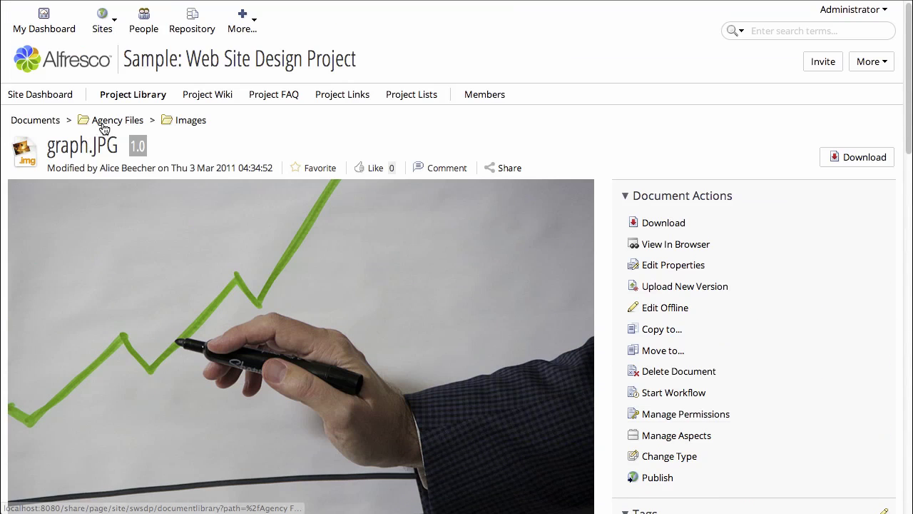
left_click(111, 125)
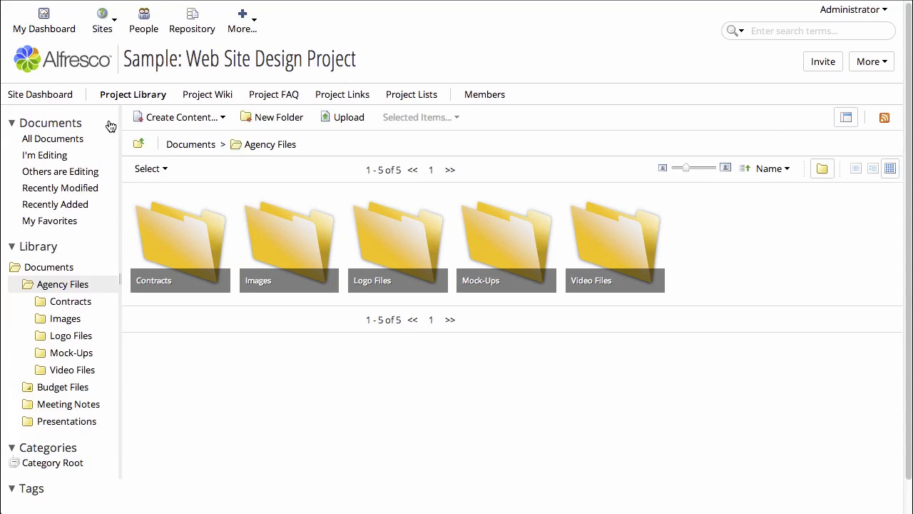
left_click(872, 168)
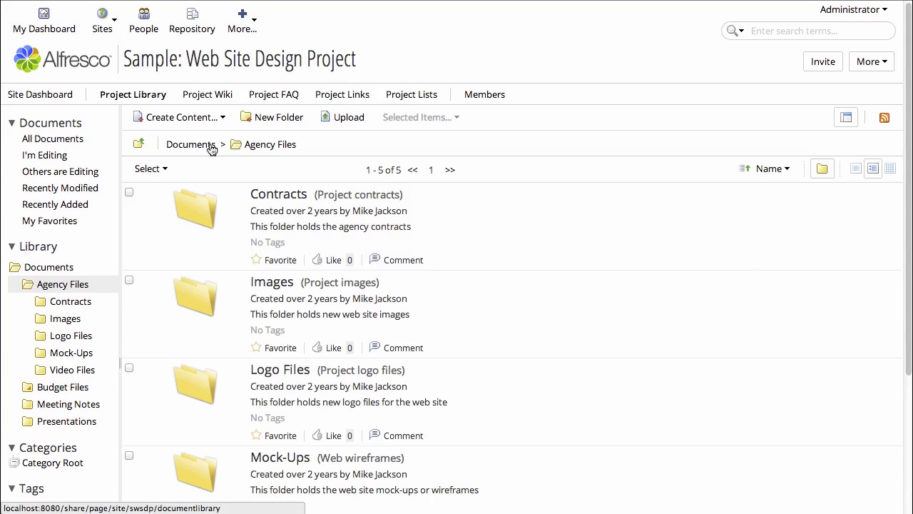
left_click(211, 147)
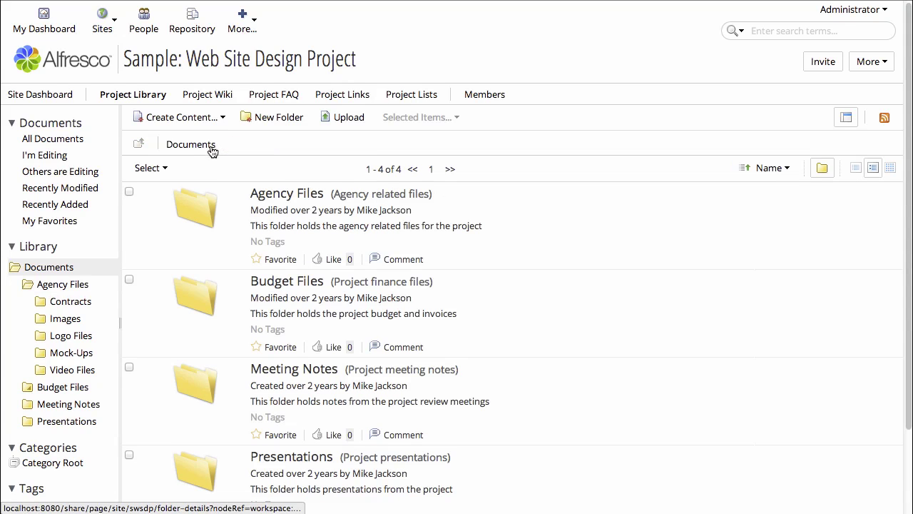
left_click(284, 280)
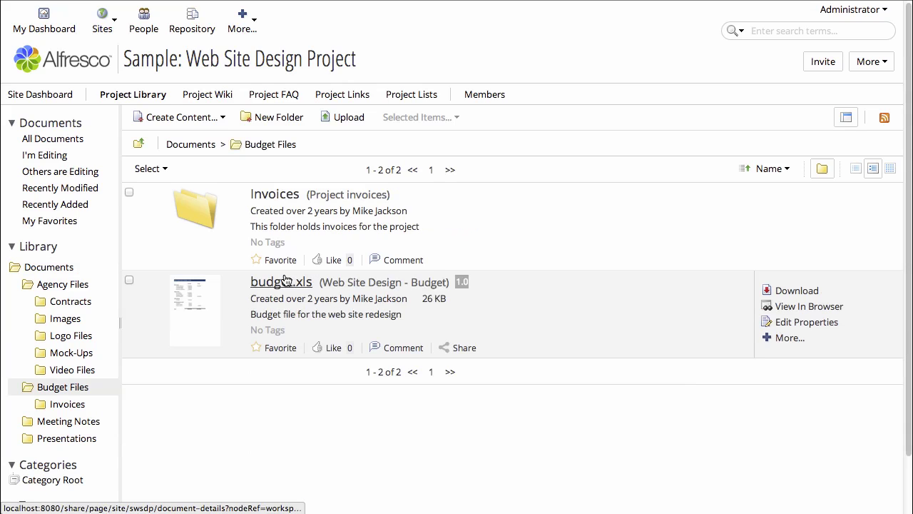
left_click(283, 194)
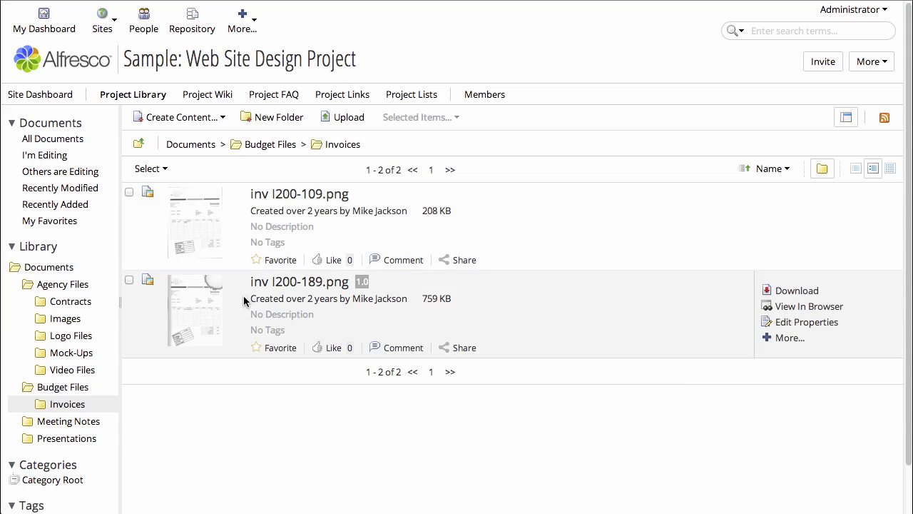
left_click(292, 288)
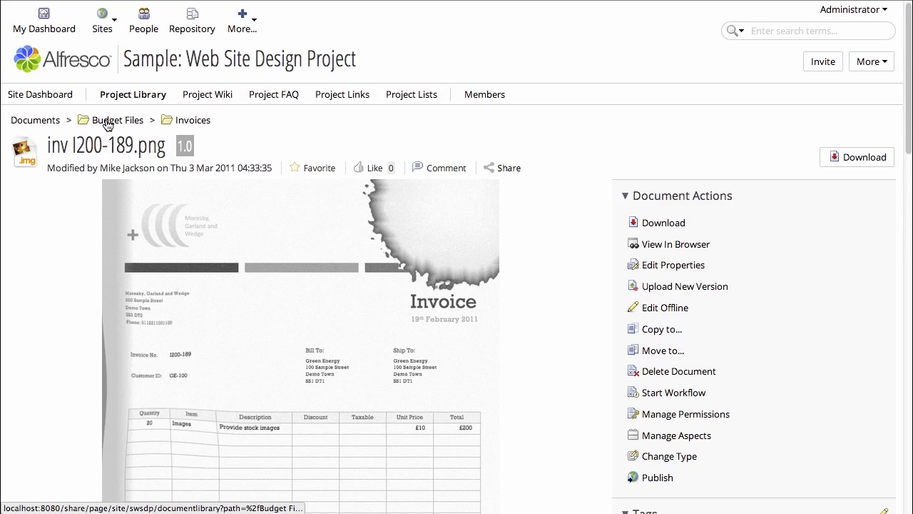
left_click(53, 121)
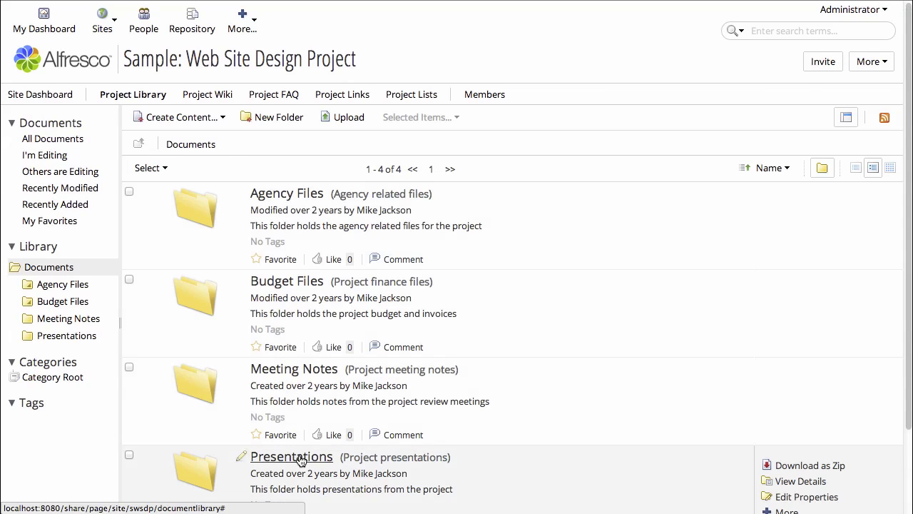
left_click(299, 458)
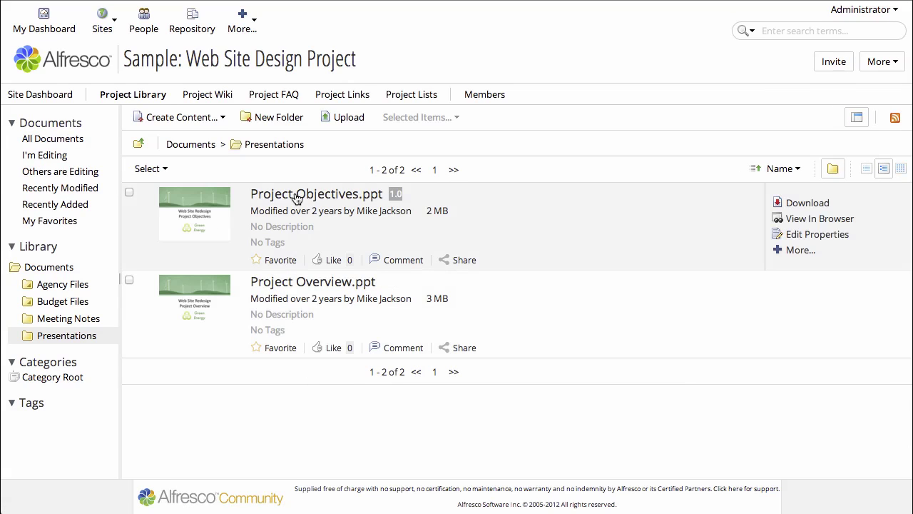
left_click(297, 194)
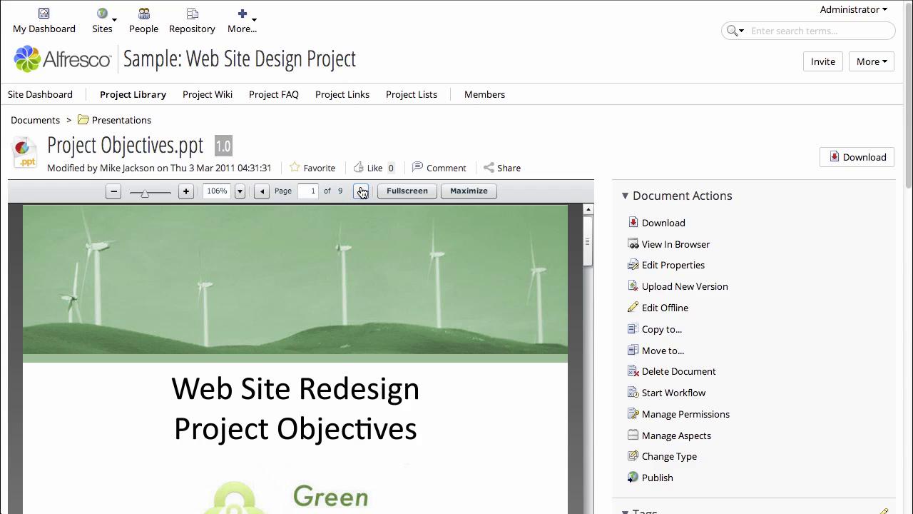
scroll(614, 387, "down", 3)
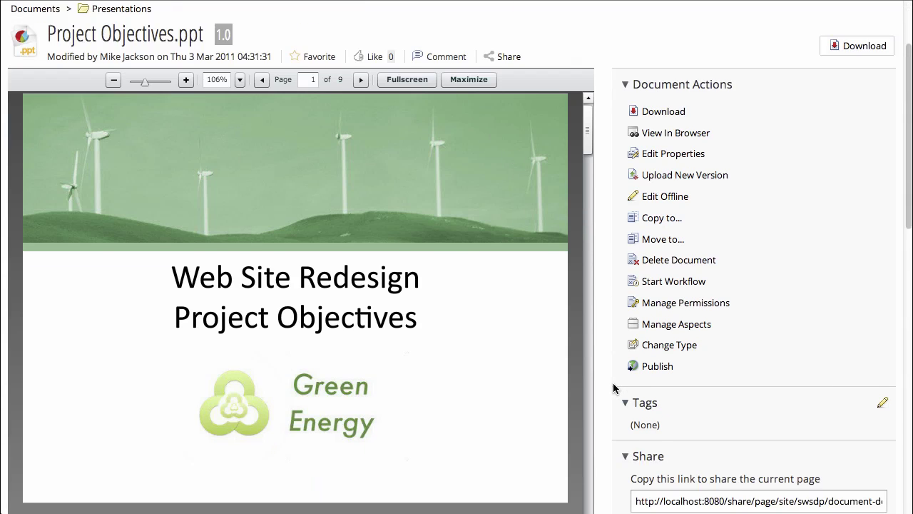
scroll(613, 387, "down", 1)
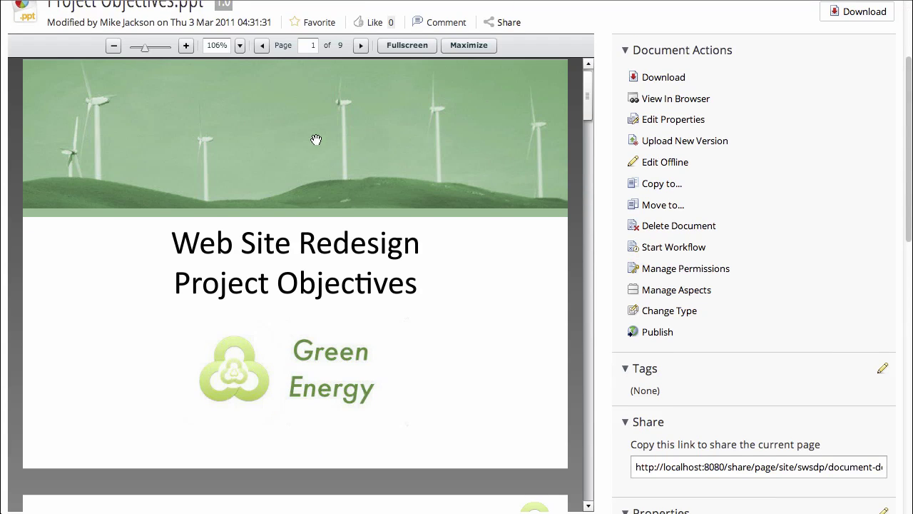
left_click(359, 47)
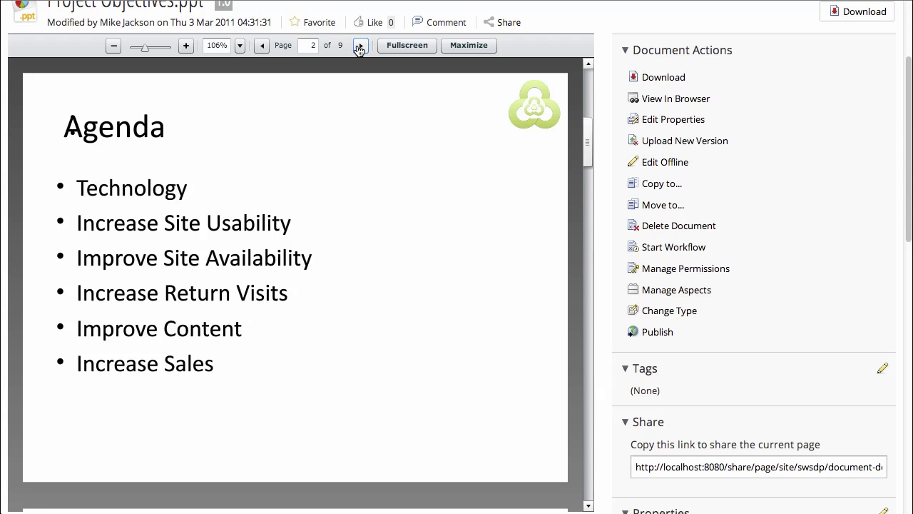
left_click(358, 47)
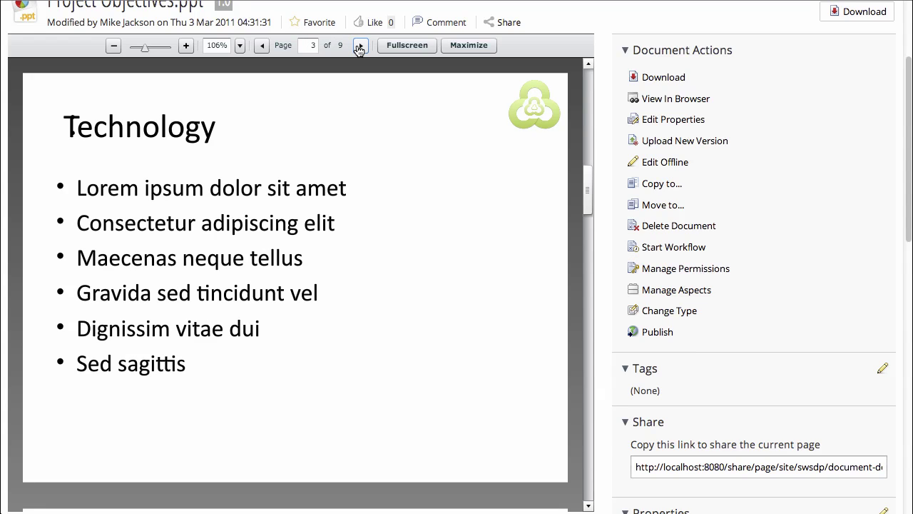
left_click(359, 47)
left_click(358, 47)
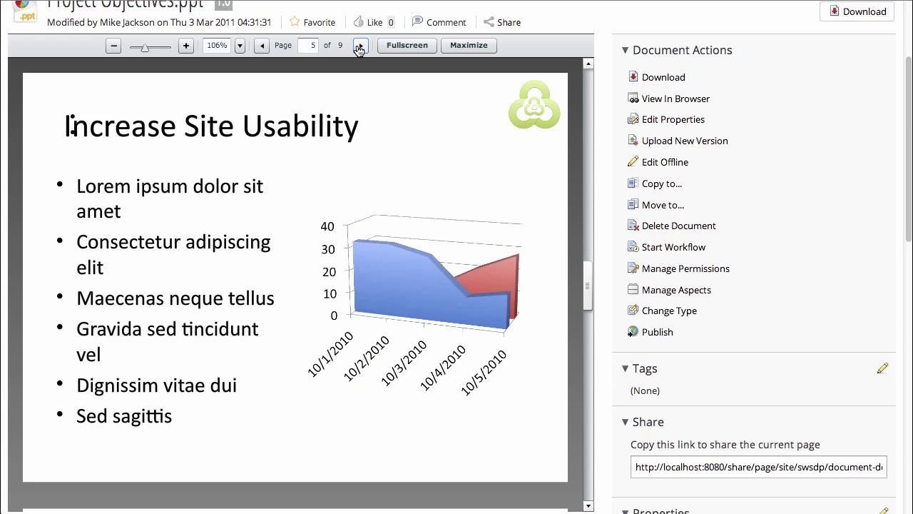
left_click(359, 47)
left_click(359, 47)
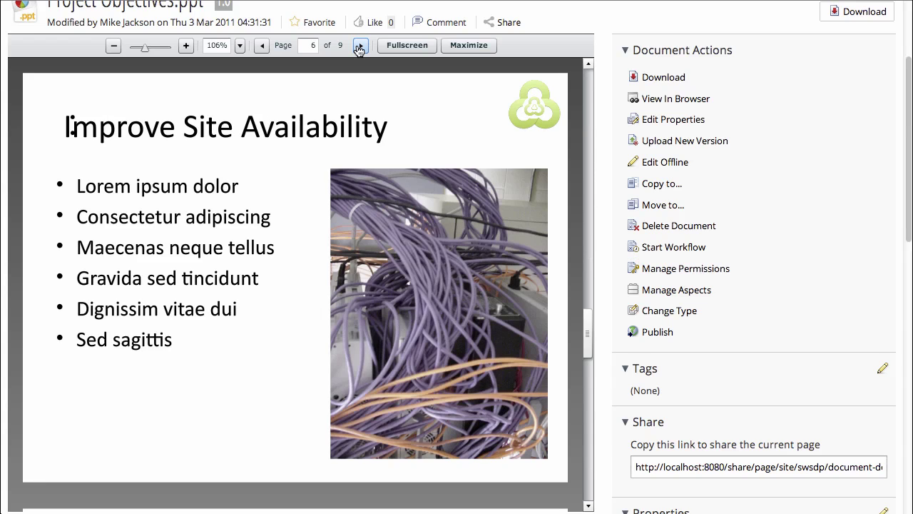
left_click(358, 47)
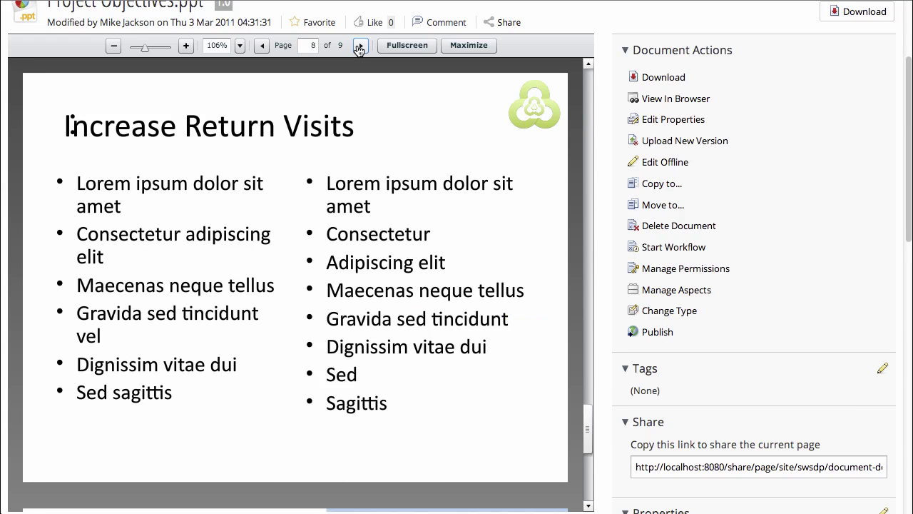
left_click(359, 47)
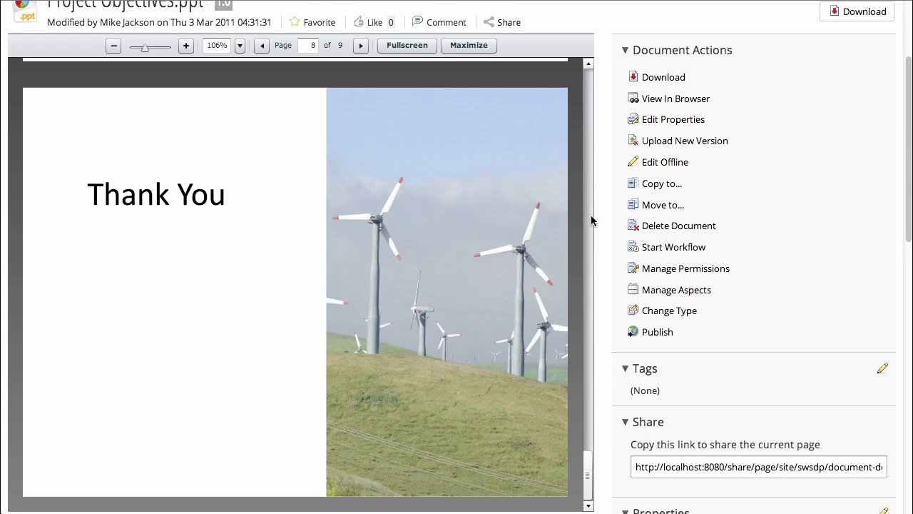
scroll(620, 231, "up", 3)
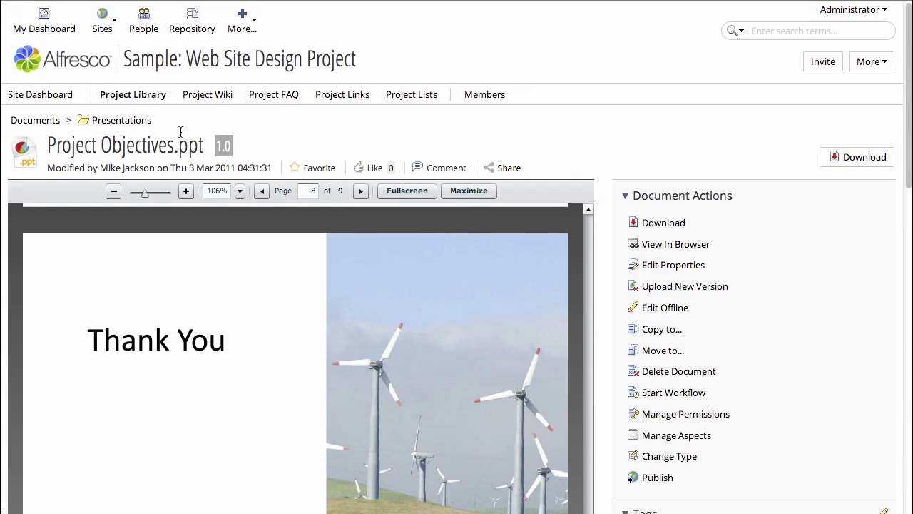
- Return to the library root and open Agency Files > Video Files, showing WebSiteReview.mp4
left_click(33, 120)
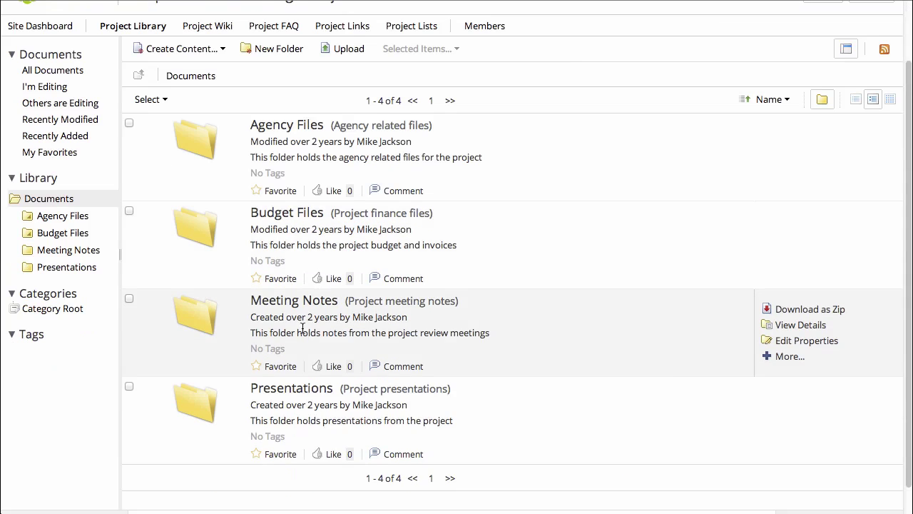
scroll(303, 332, "down", 3)
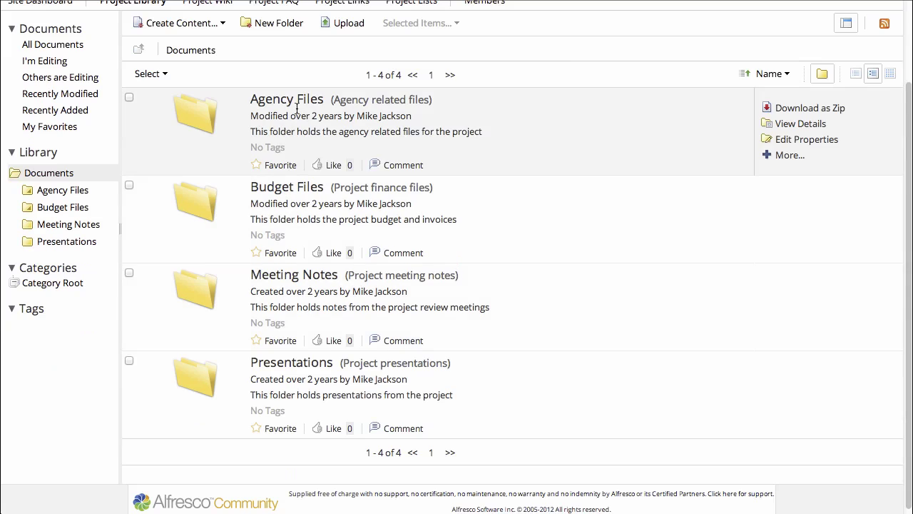
left_click(300, 106)
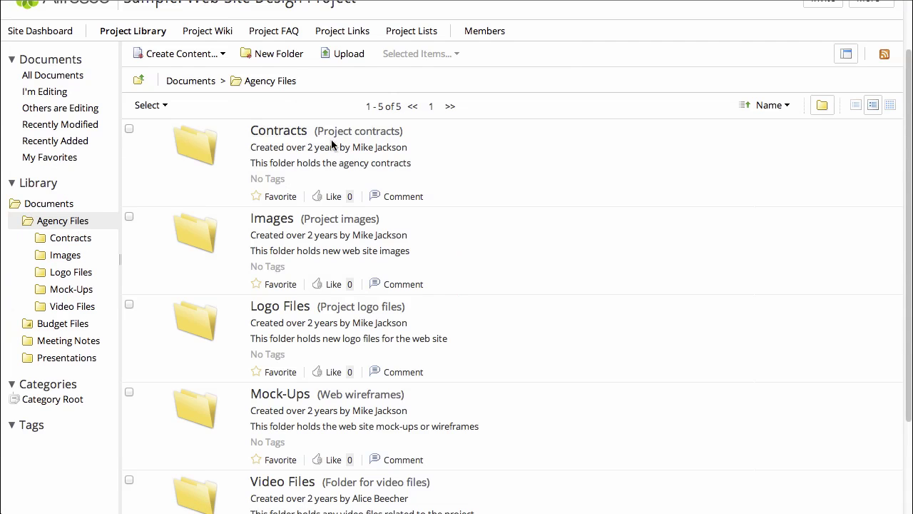
scroll(371, 292, "down", 3)
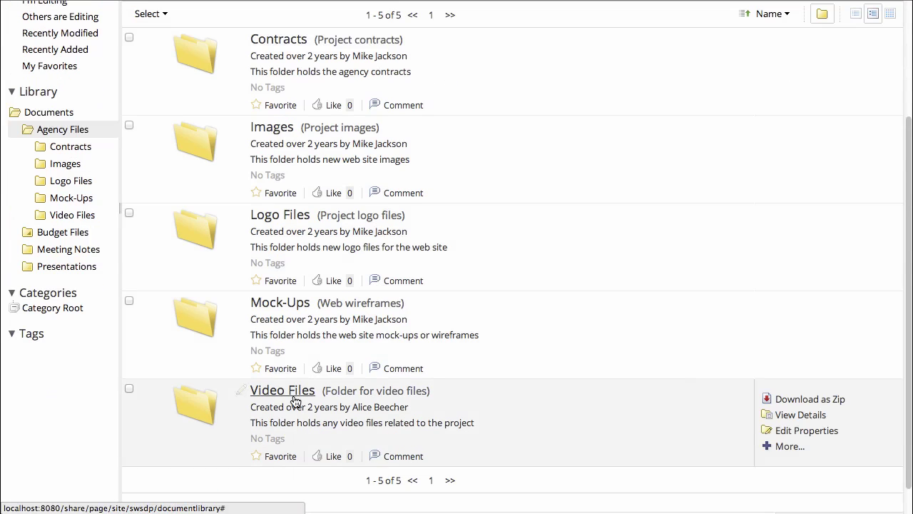
left_click(294, 398)
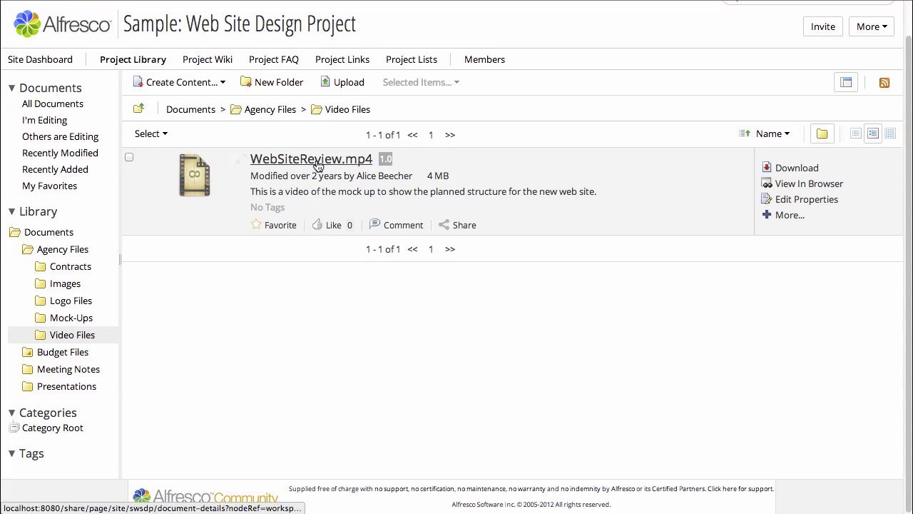
- Open WebSiteReview.mp4's details page and play its video preview
left_click(317, 163)
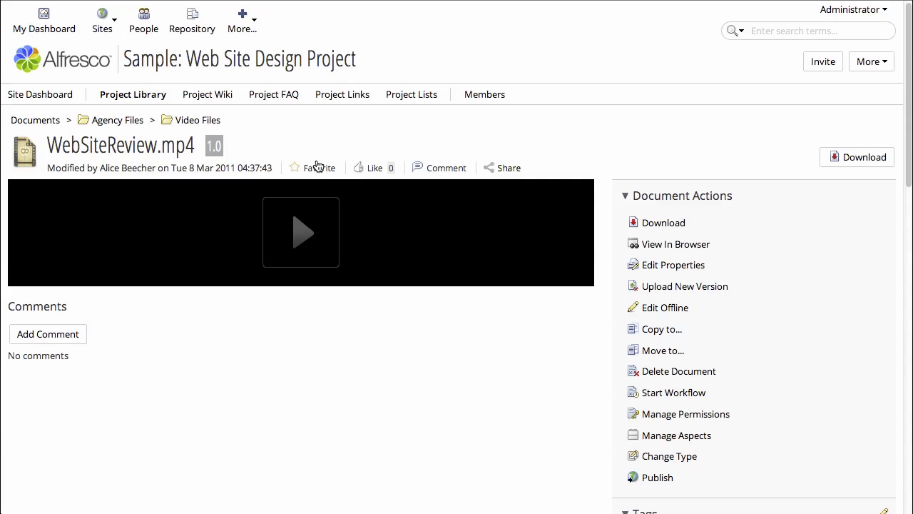
left_click(304, 236)
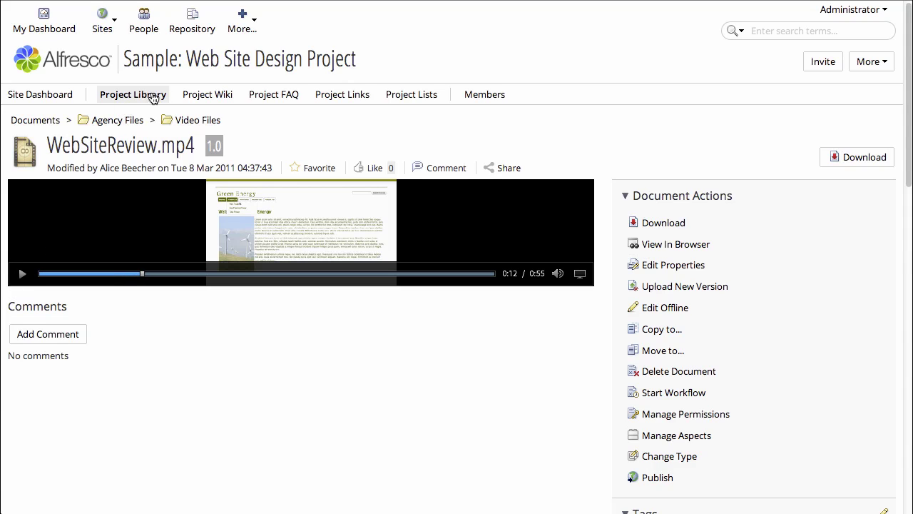
- Go from the wiki Main Page to Meeting Reports and view page 2 of the 2011-01-27 notes
left_click(207, 99)
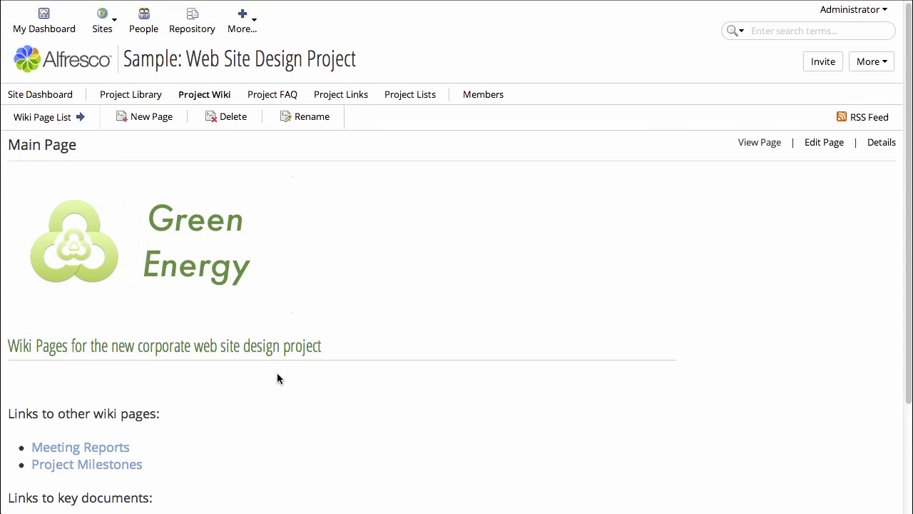
scroll(277, 373, "down", 3)
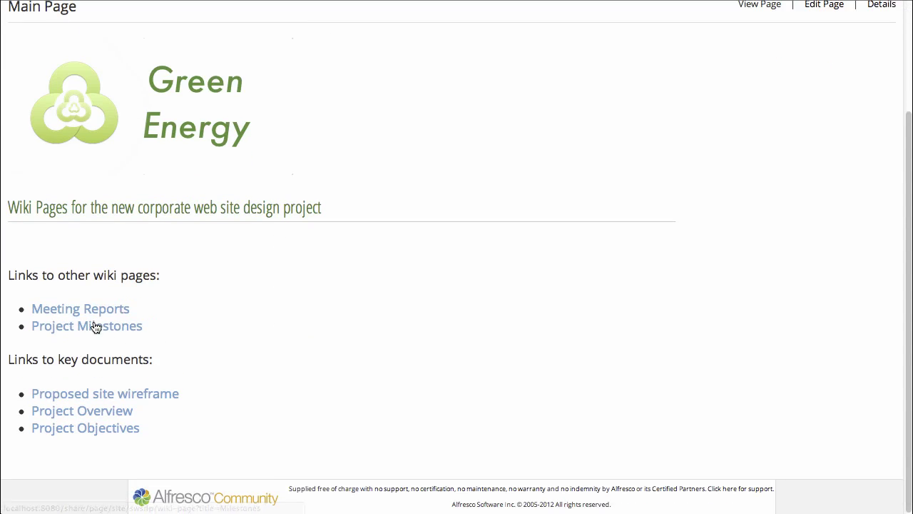
left_click(86, 308)
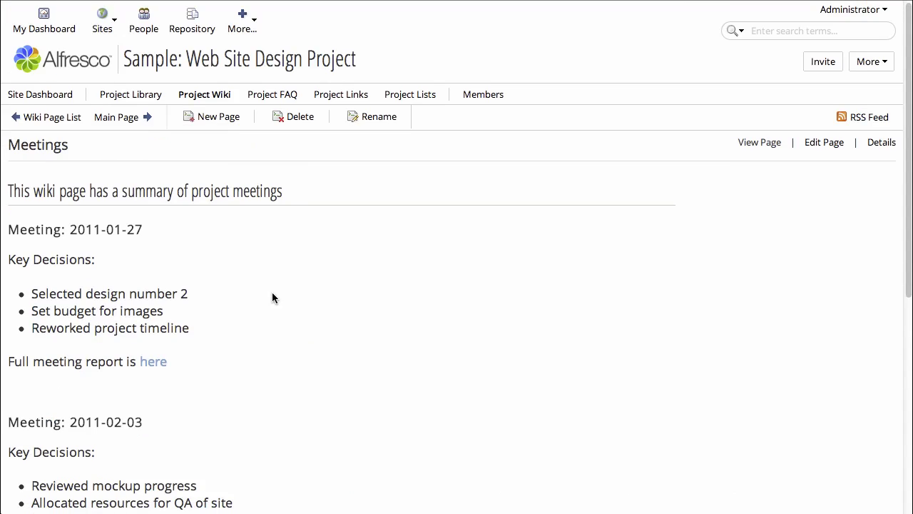
scroll(261, 310, "down", 5)
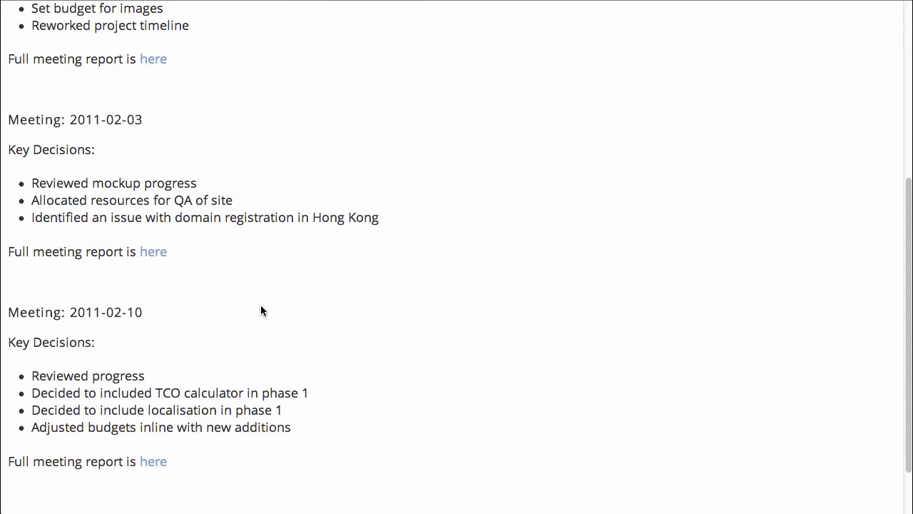
scroll(260, 310, "up", 5)
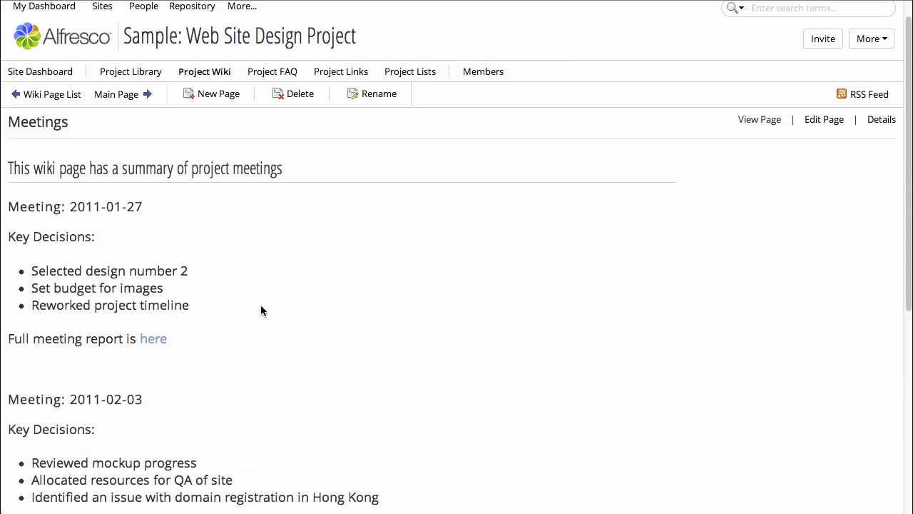
scroll(260, 310, "up", 1)
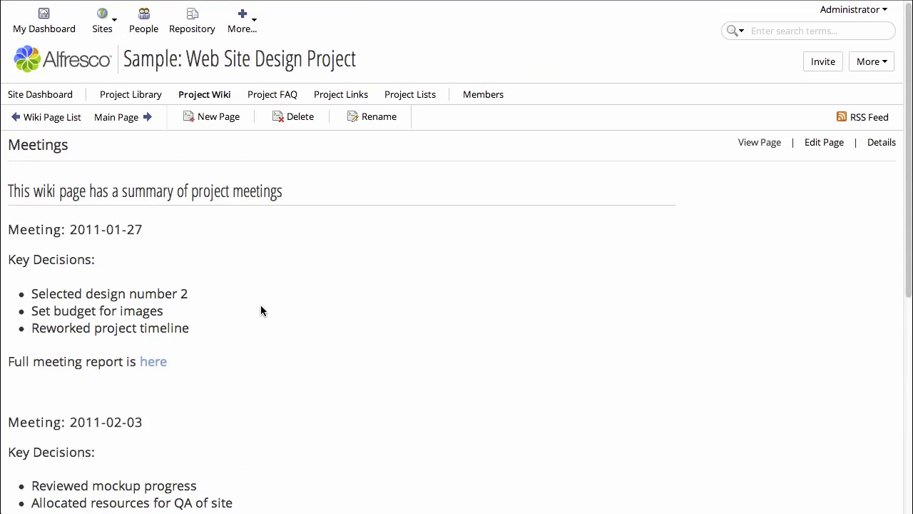
left_click(154, 362)
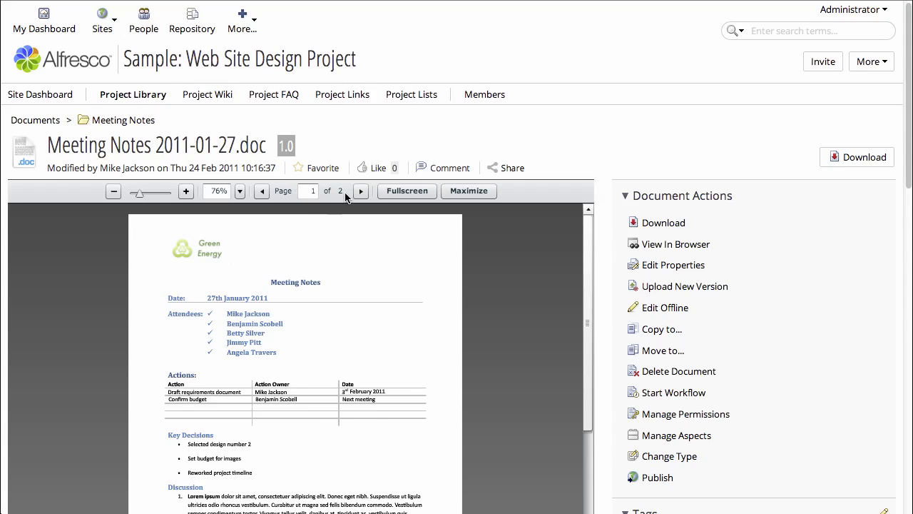
left_click(360, 190)
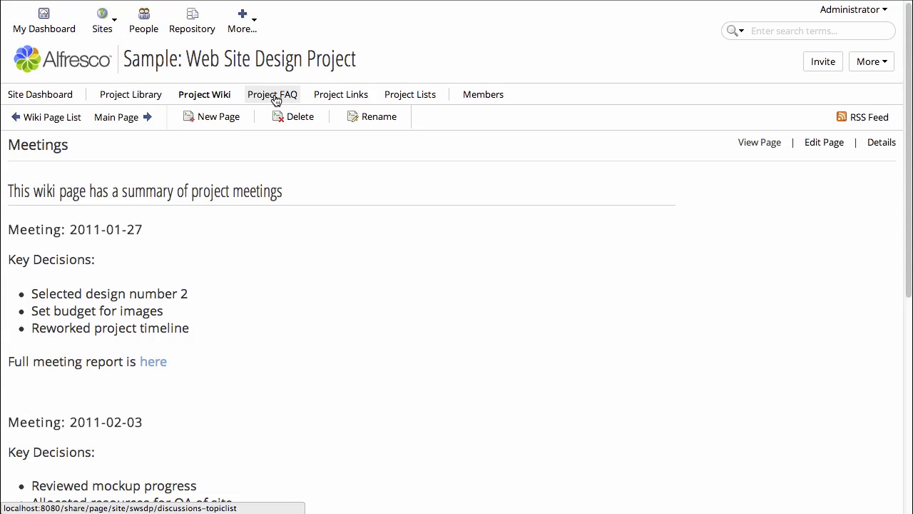
- Read the Web Content Management Technology topic under all FAQ topics, then show Project Links
left_click(276, 101)
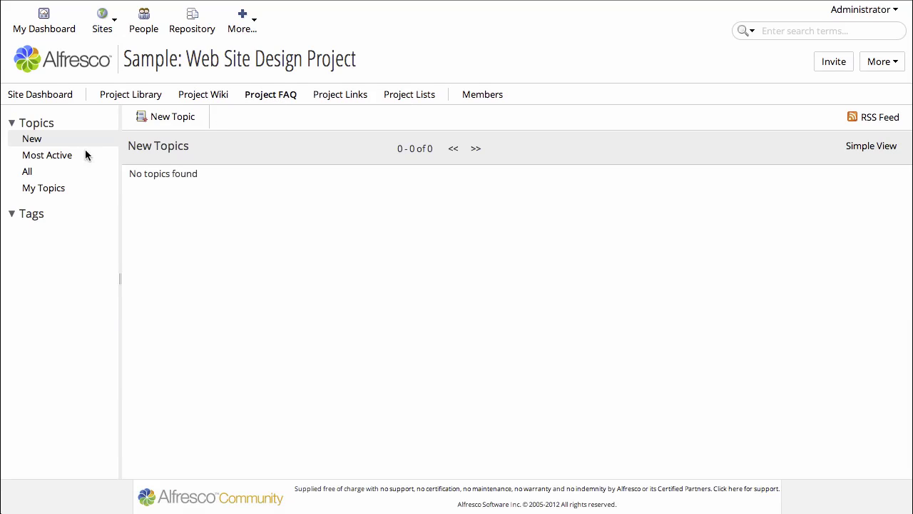
left_click(27, 173)
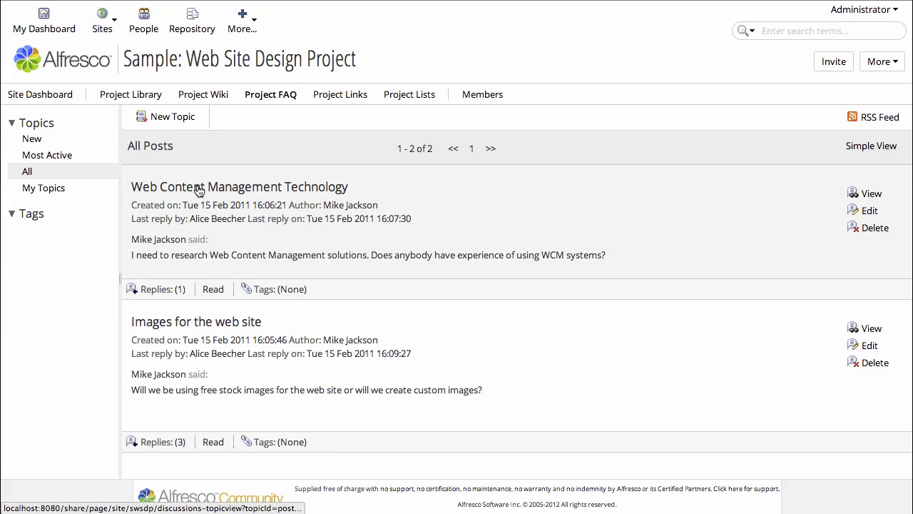
left_click(244, 187)
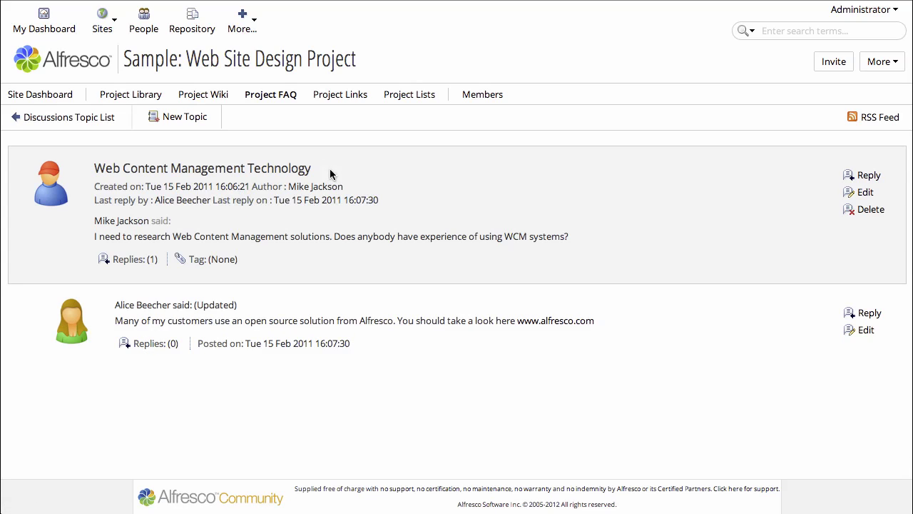
left_click(355, 105)
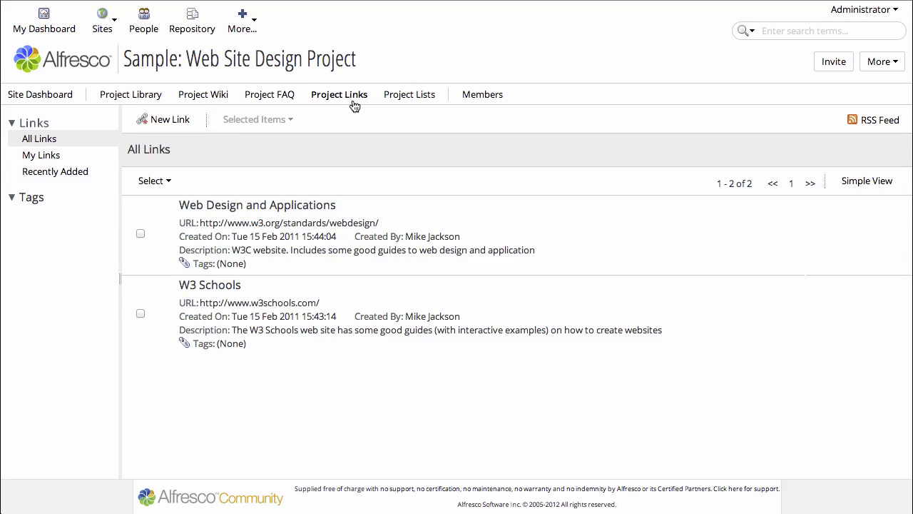
- Show the Issue Log data list, open Issue 3's edit form, and cancel without saving
left_click(412, 104)
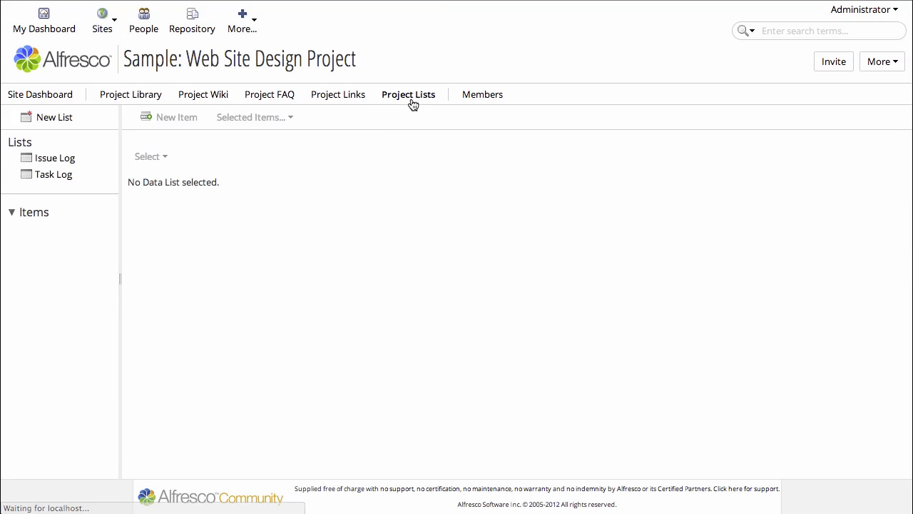
left_click(58, 160)
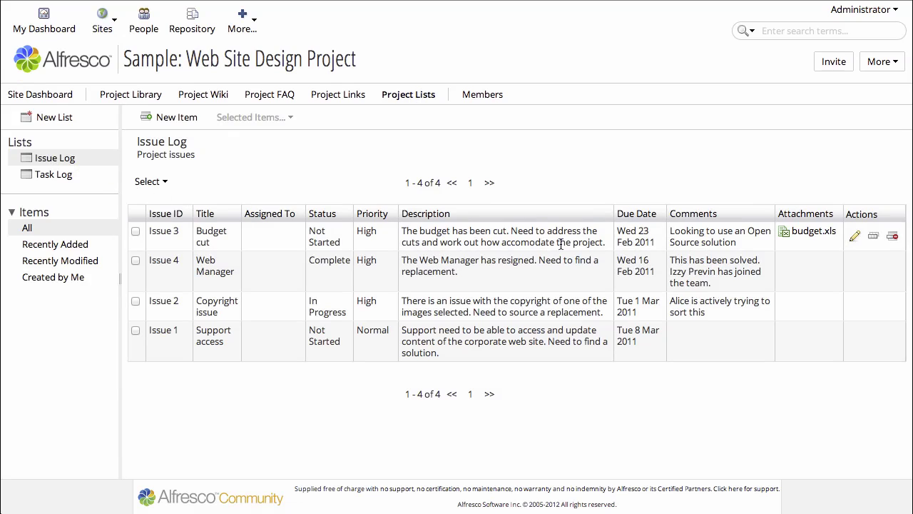
mouse_move(851, 253)
left_click(854, 235)
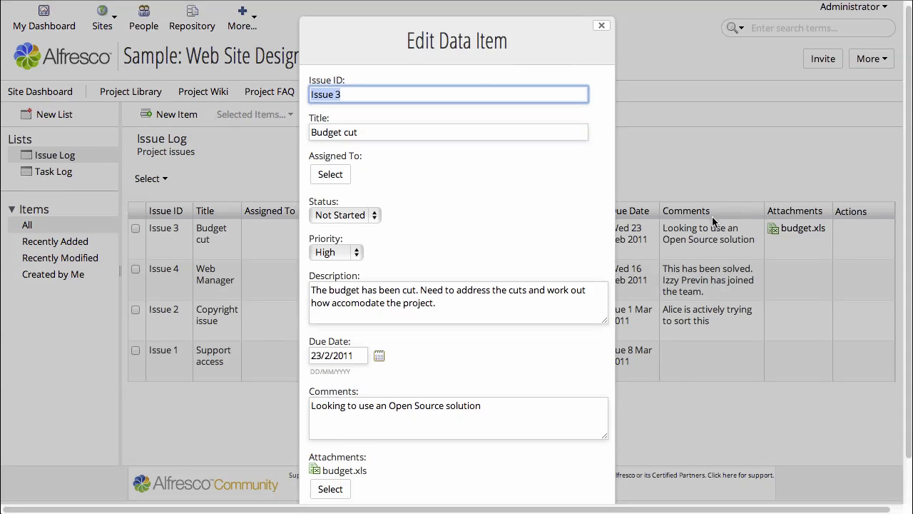
scroll(712, 221, "down", 1)
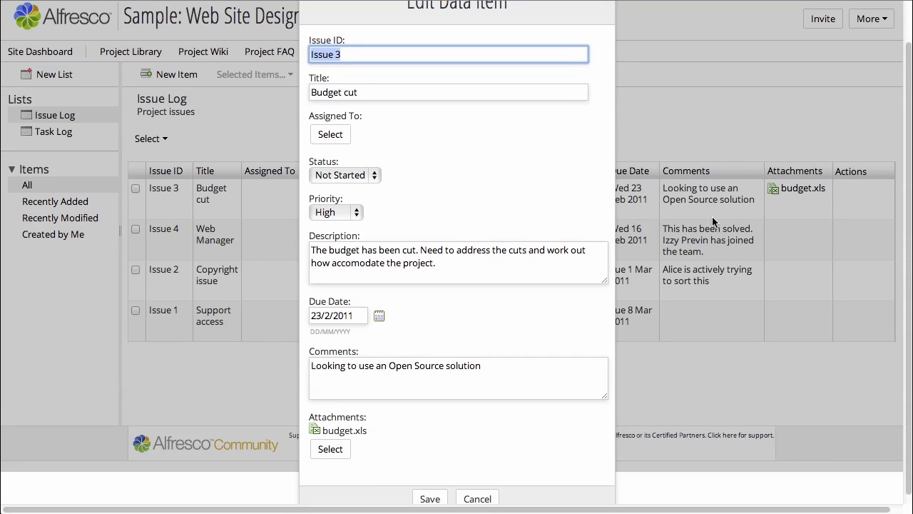
scroll(712, 221, "down", 1)
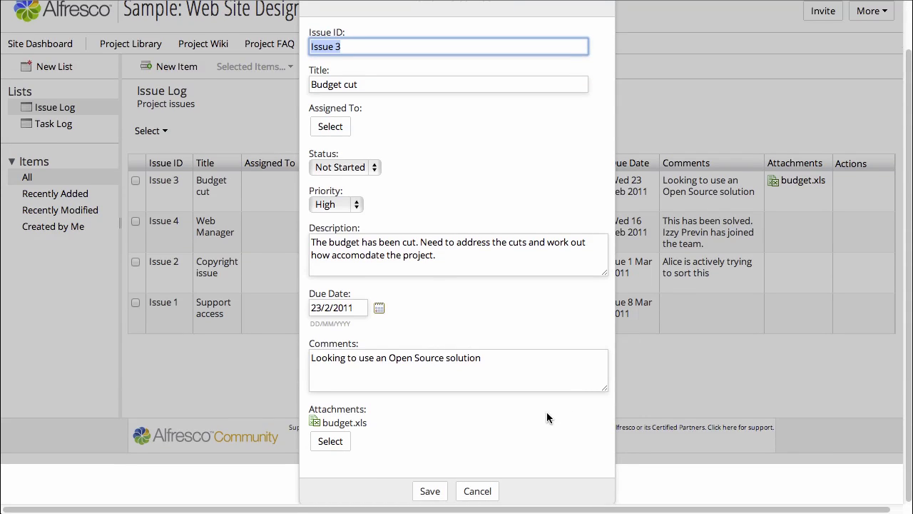
left_click(483, 492)
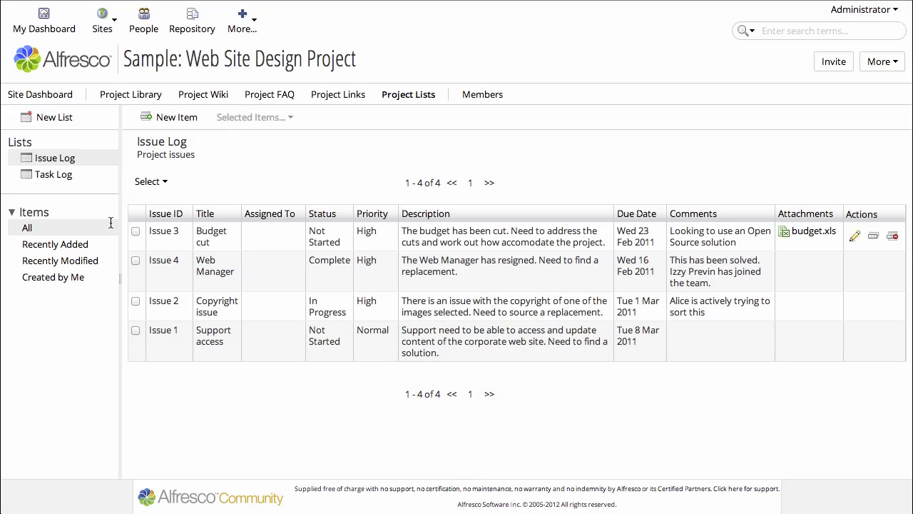
- Open the Task Log list and edit the 'Upload new images' task (priority 5, On Hold)
left_click(57, 175)
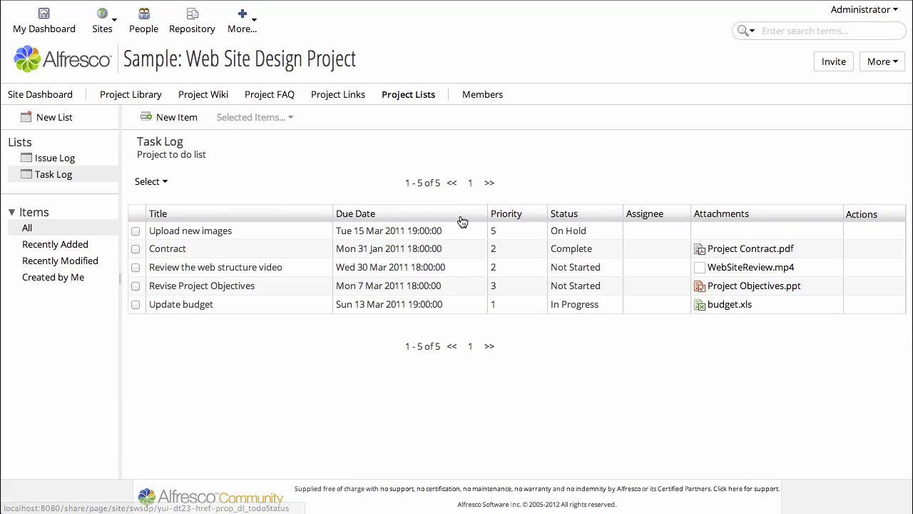
mouse_move(630, 232)
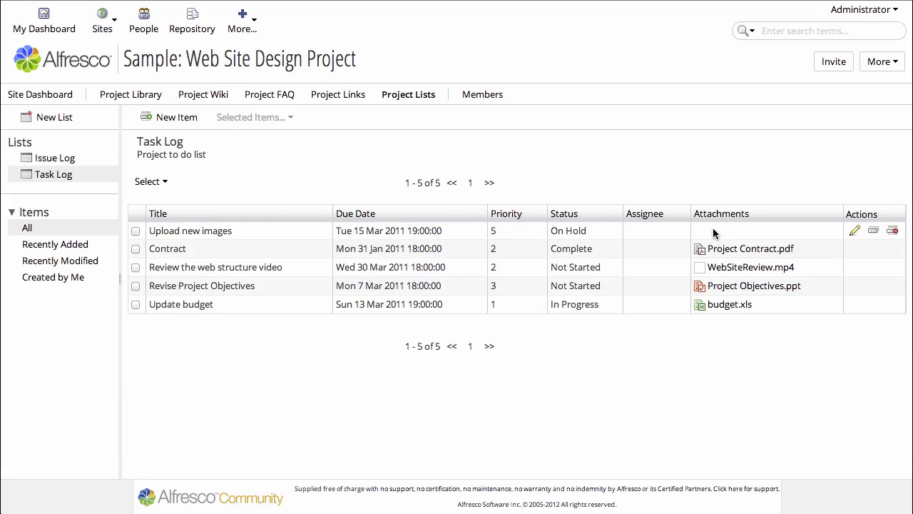
left_click(855, 232)
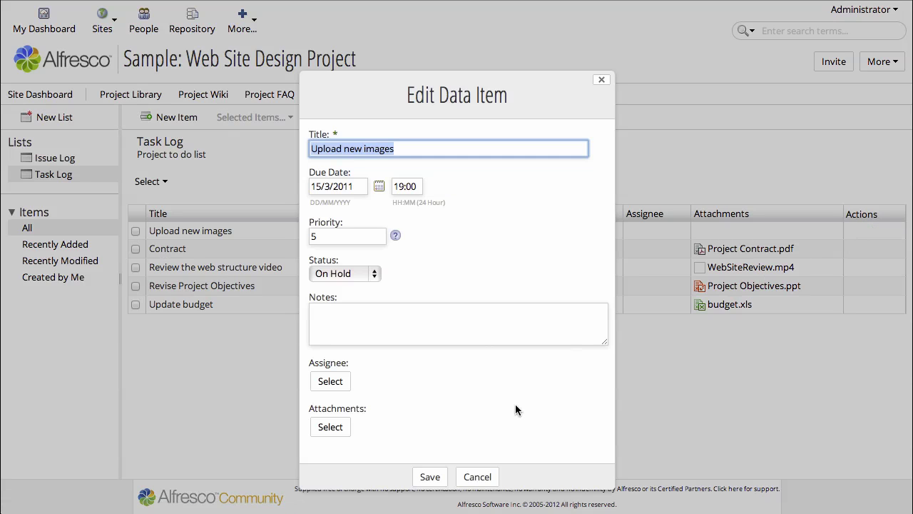